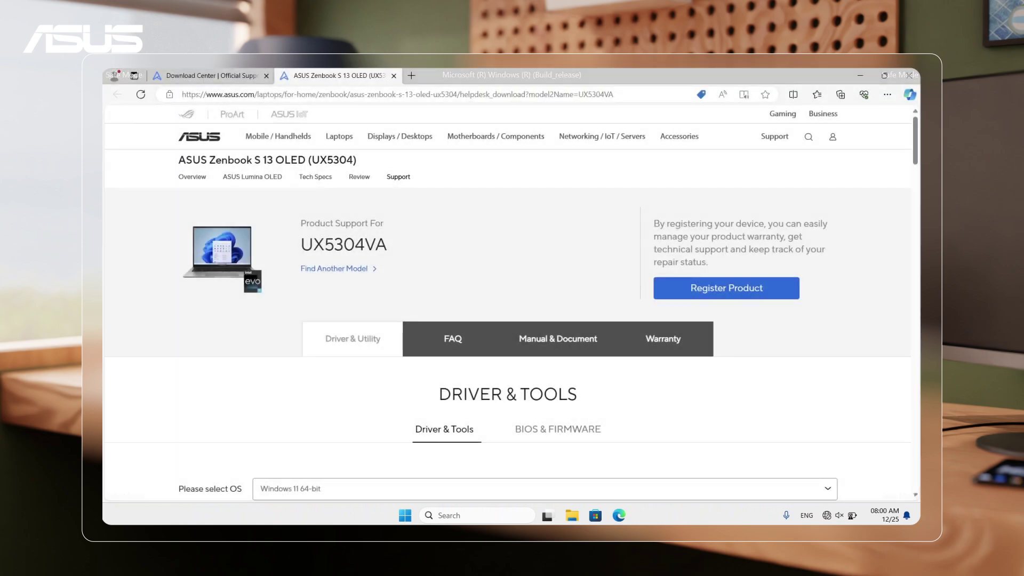
pyautogui.scroll(-5, 507, 321)
pyautogui.scroll(-1, 508, 320)
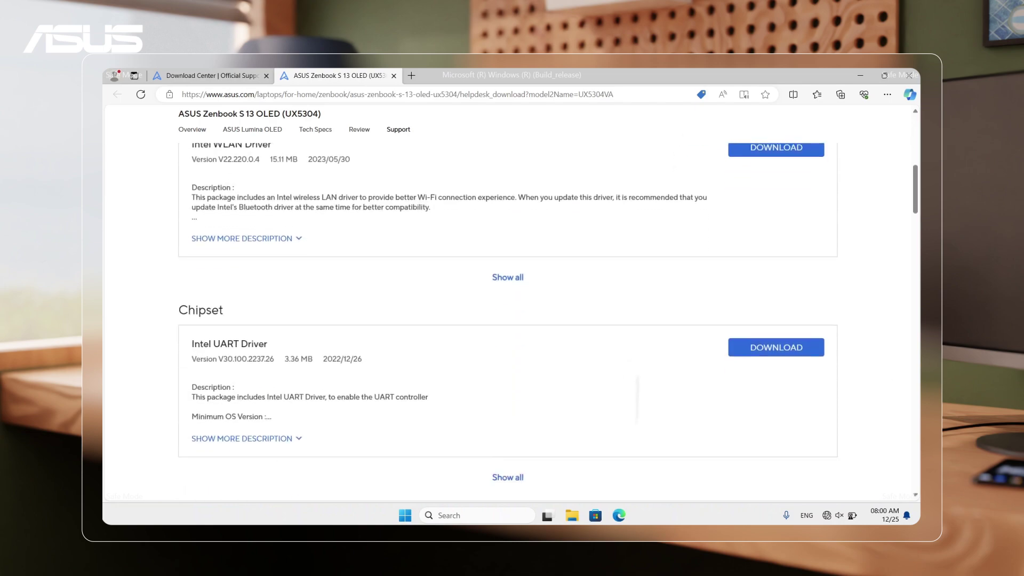
pyautogui.scroll(-3, 507, 320)
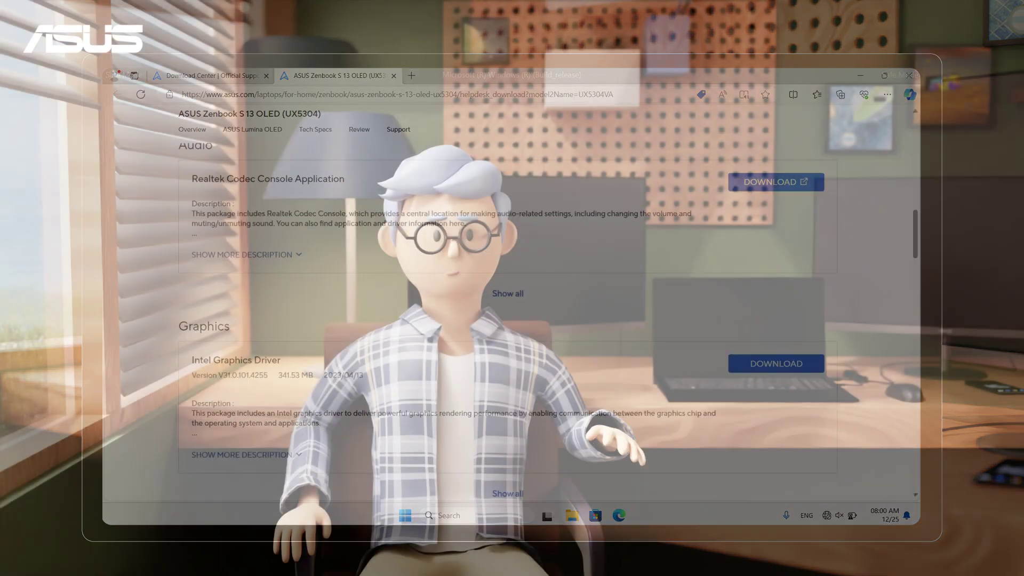